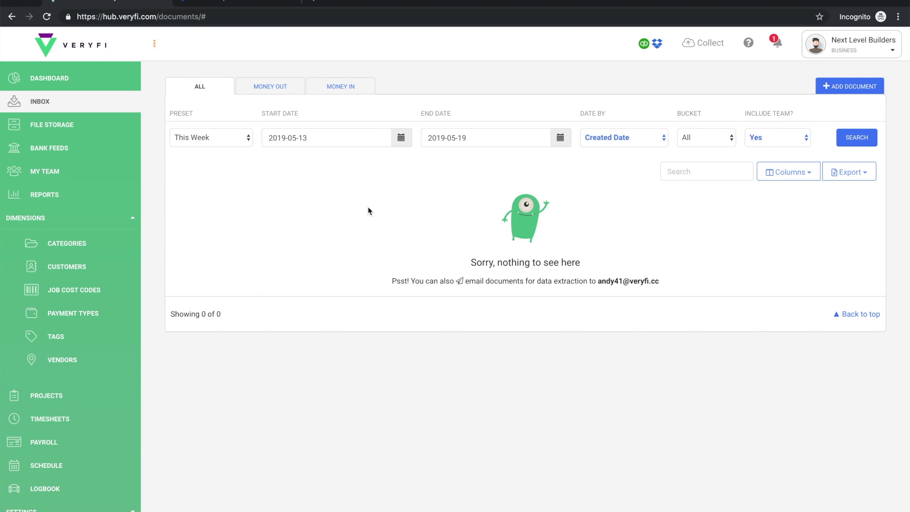
- Upload the Home Depot receipt JPG from Finder into the Collect drop zone
left_click(848, 92)
left_click(706, 44)
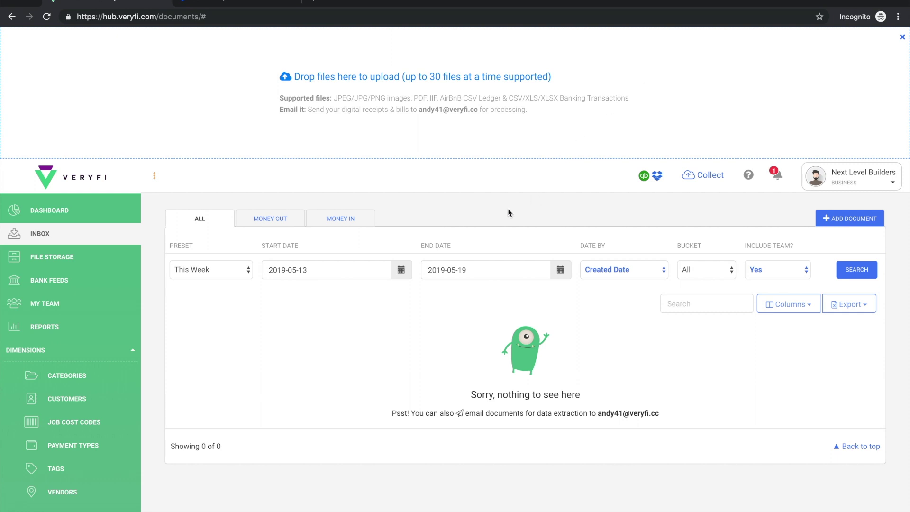
key("super+Tab")
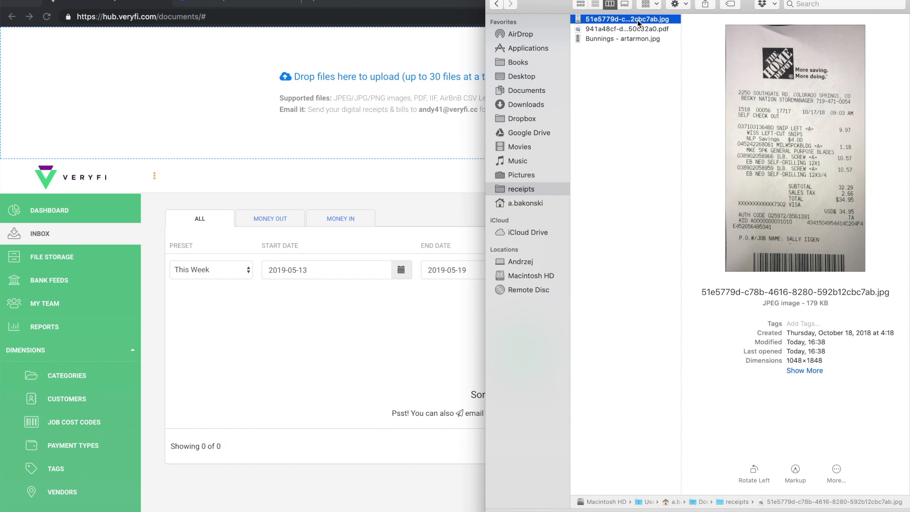
left_click_drag(637, 19, 338, 78)
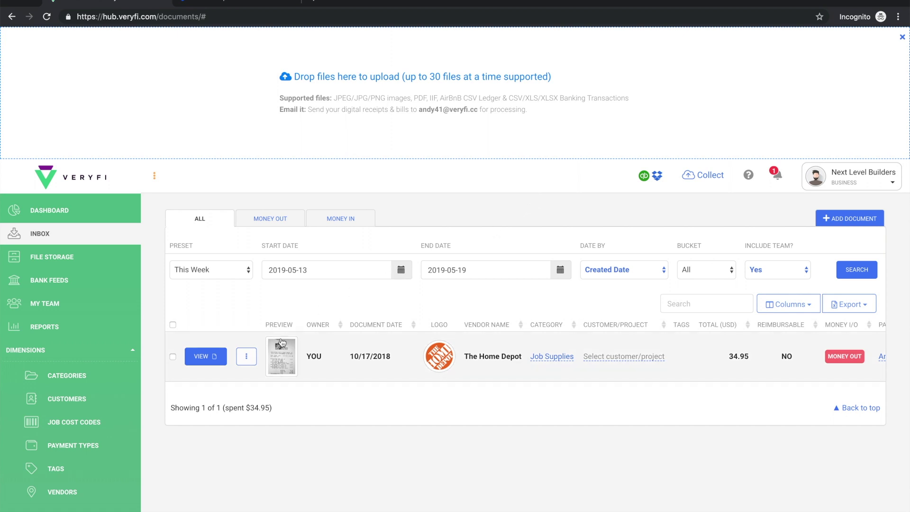
- Close the upload area and preview the Home Depot receipt image
left_click(902, 37)
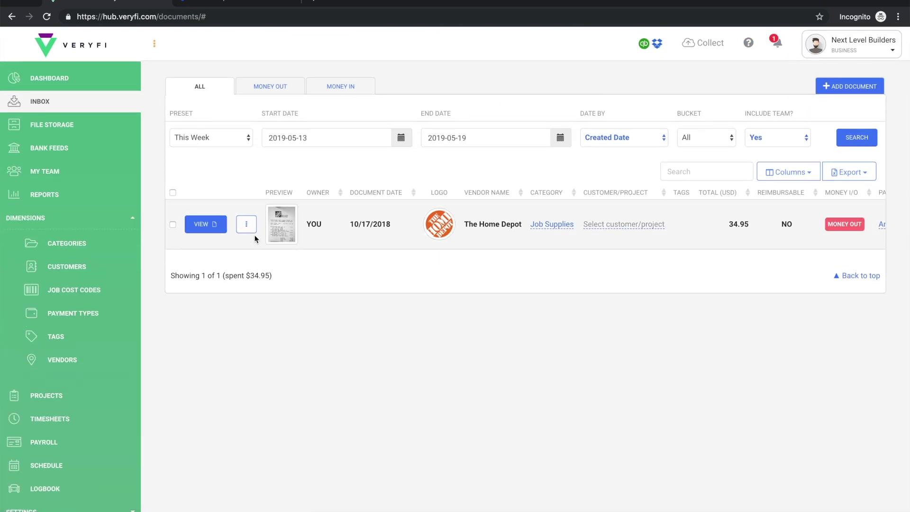
left_click(286, 229)
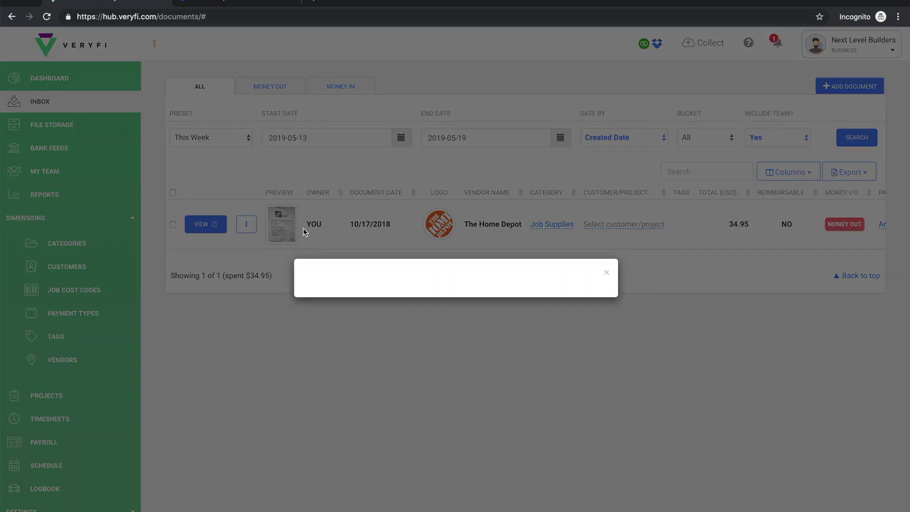
scroll(454, 167, "down", 2)
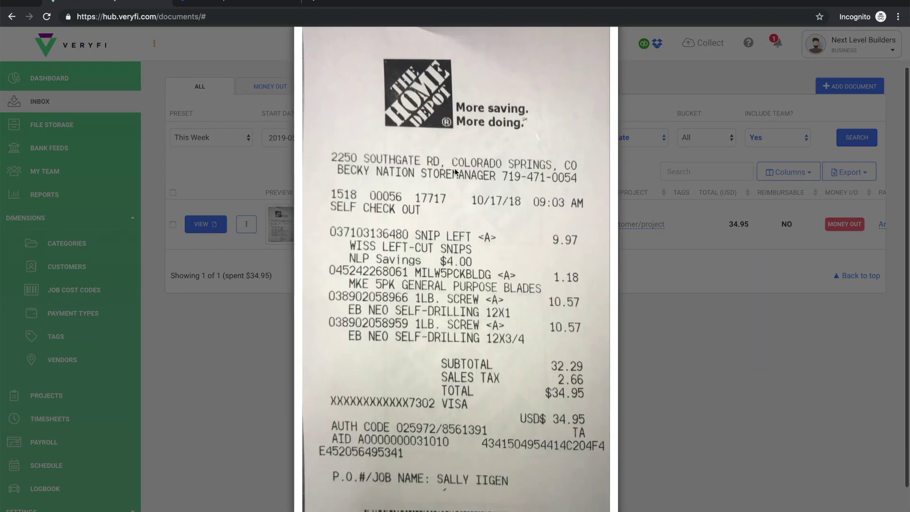
scroll(454, 169, "up", 2)
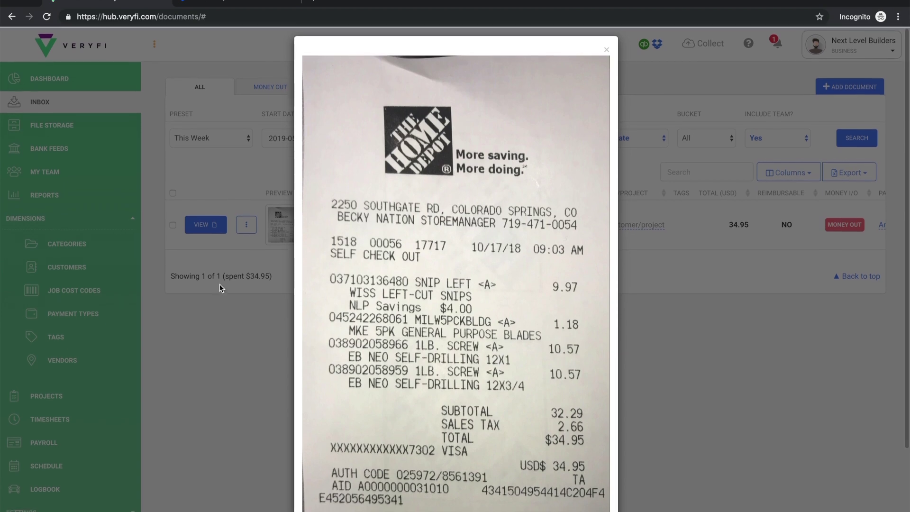
- Review the Home Depot receipt's extracted details ($34.95, Job Supplies), then return to the inbox
left_click(208, 225)
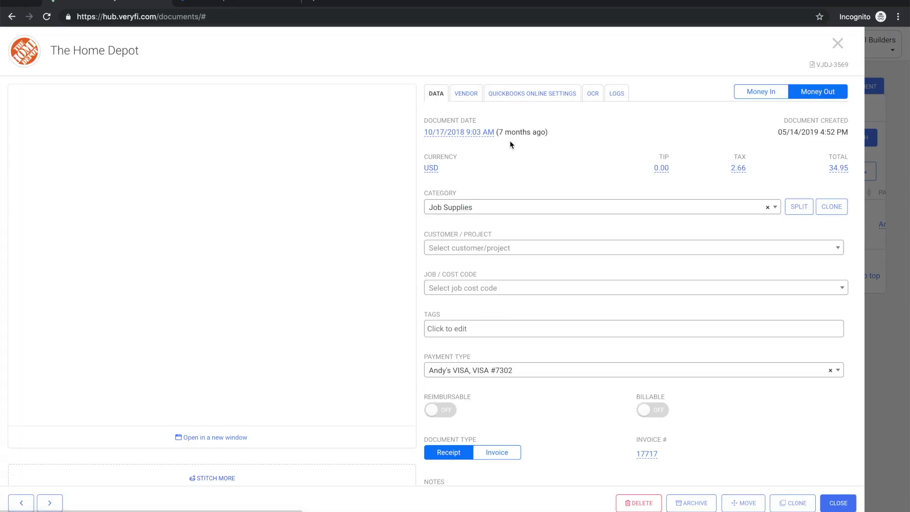
scroll(580, 229, "down", 1)
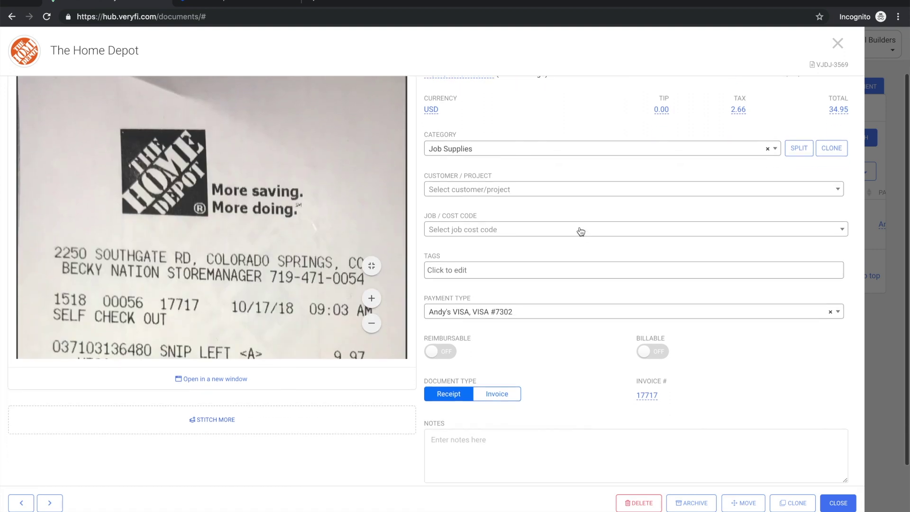
scroll(579, 226, "down", 1)
scroll(579, 228, "up", 2)
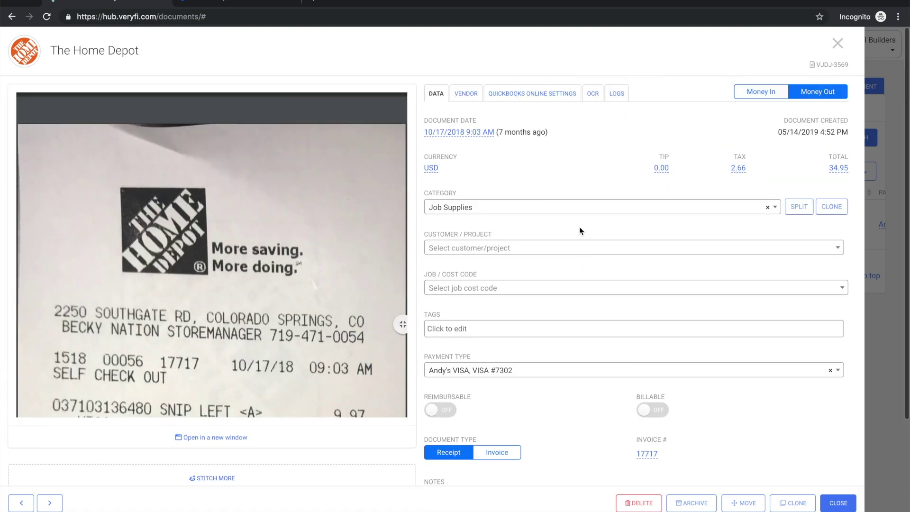
left_click(838, 44)
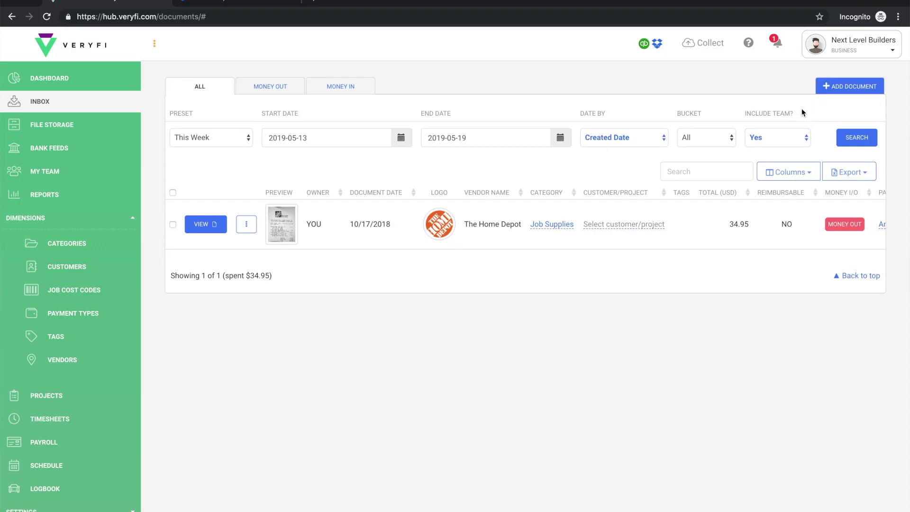
- Start a manual expense with vendor Floor & Decor paid by the AMEX card
left_click(839, 88)
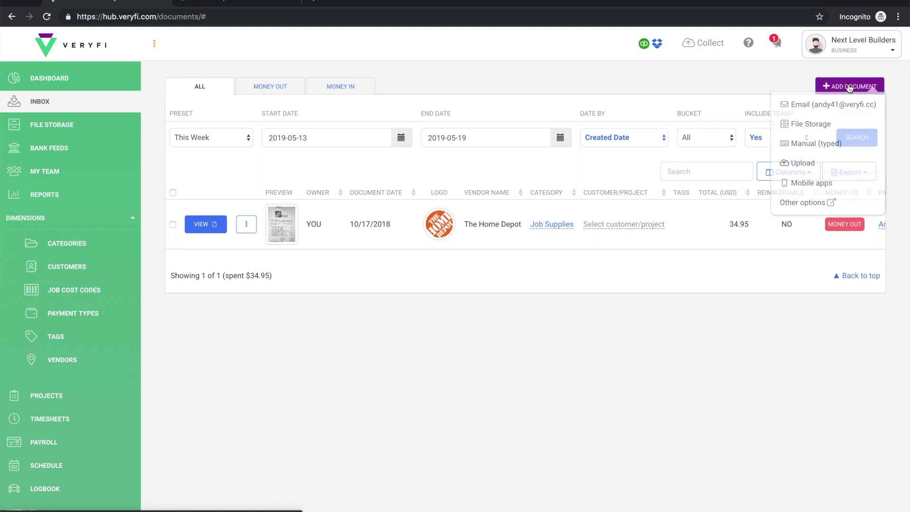
left_click(842, 147)
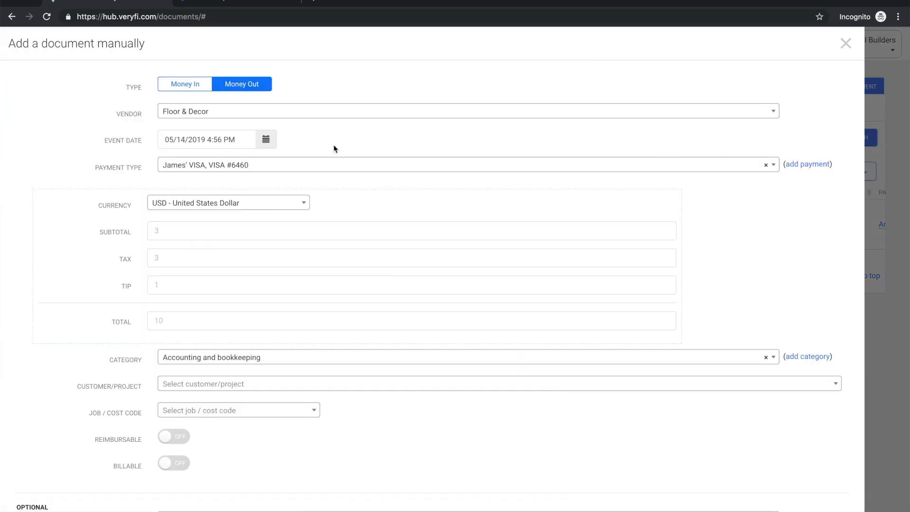
left_click(215, 118)
left_click(209, 148)
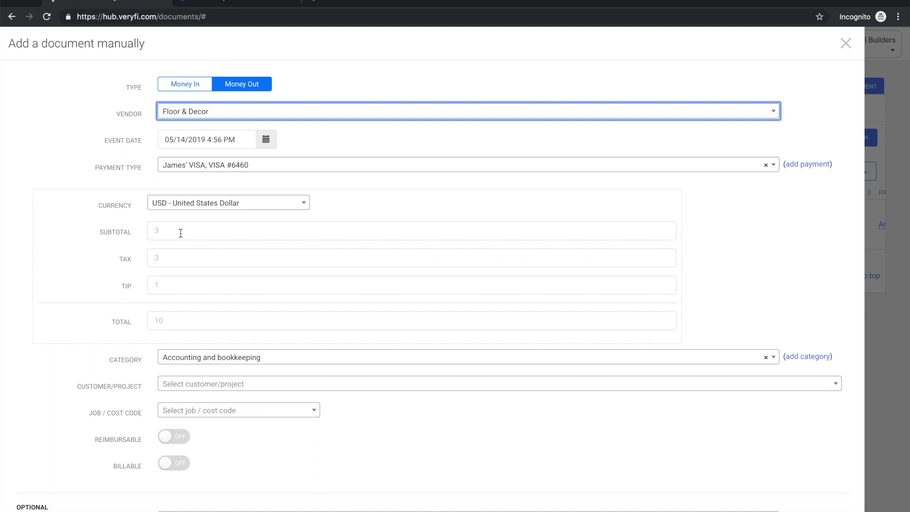
left_click(219, 169)
left_click(205, 216)
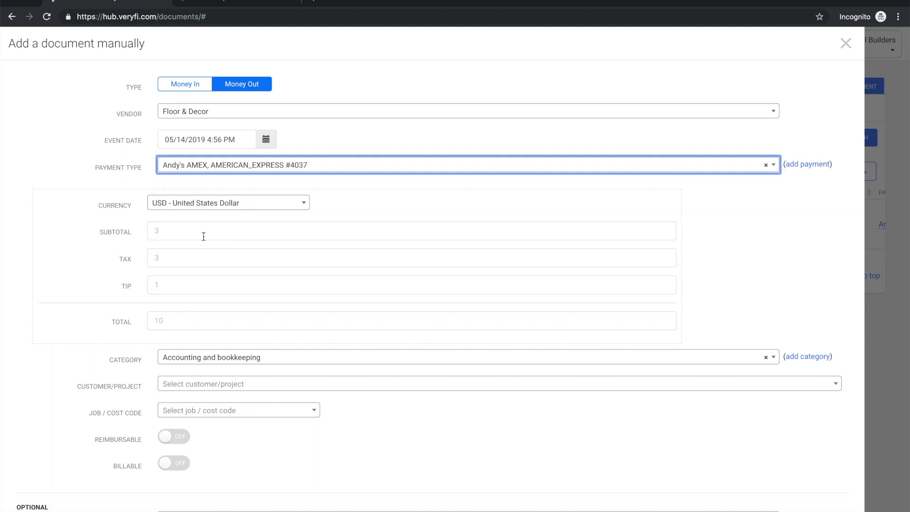
- Enter a subtotal of 100 and tax of 9 so the total becomes 109
left_click(198, 238)
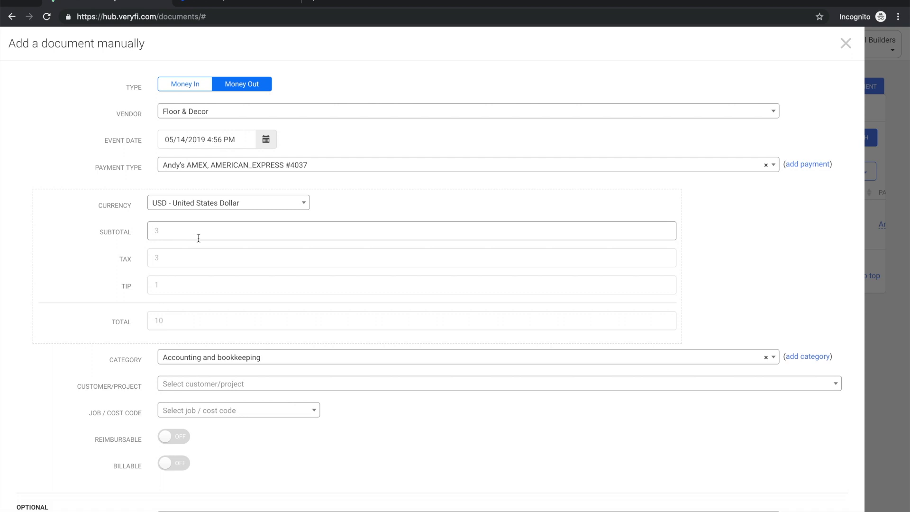
type("100")
left_click(183, 260)
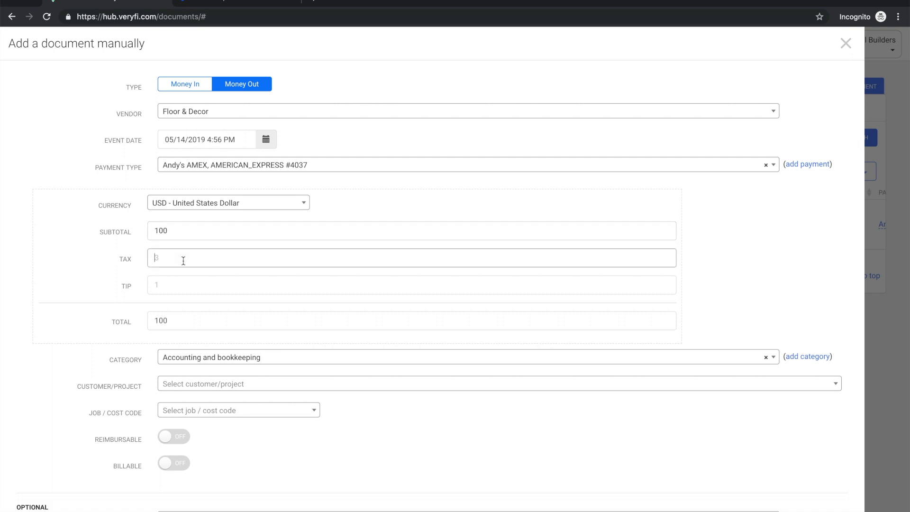
type("9")
left_click(177, 320)
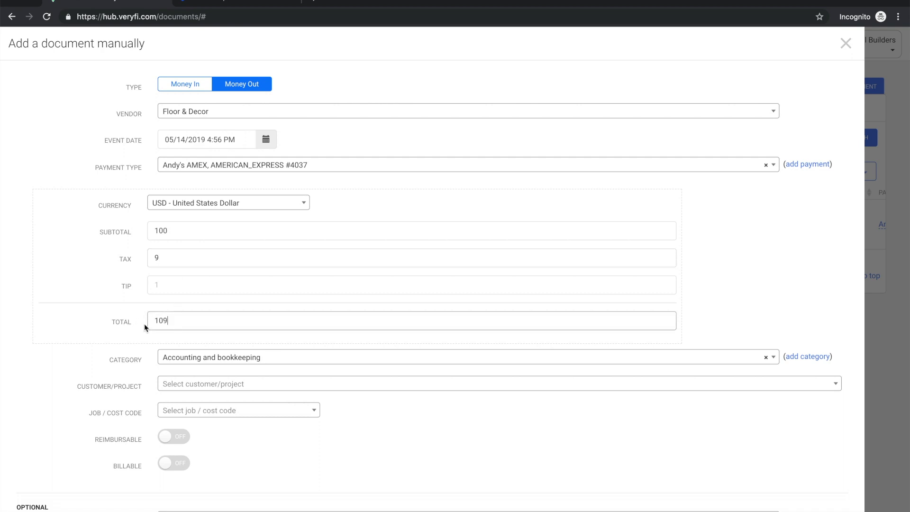
- Set category Freight & Delivery - COS and the kitchen remodel project, then save the expense
scroll(133, 315, "down", 1)
scroll(112, 305, "down", 2)
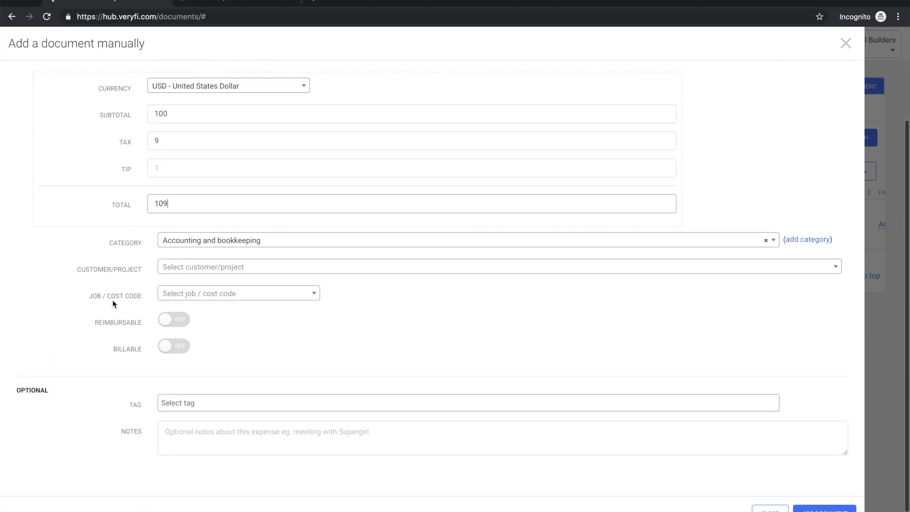
left_click(201, 236)
left_click(265, 300)
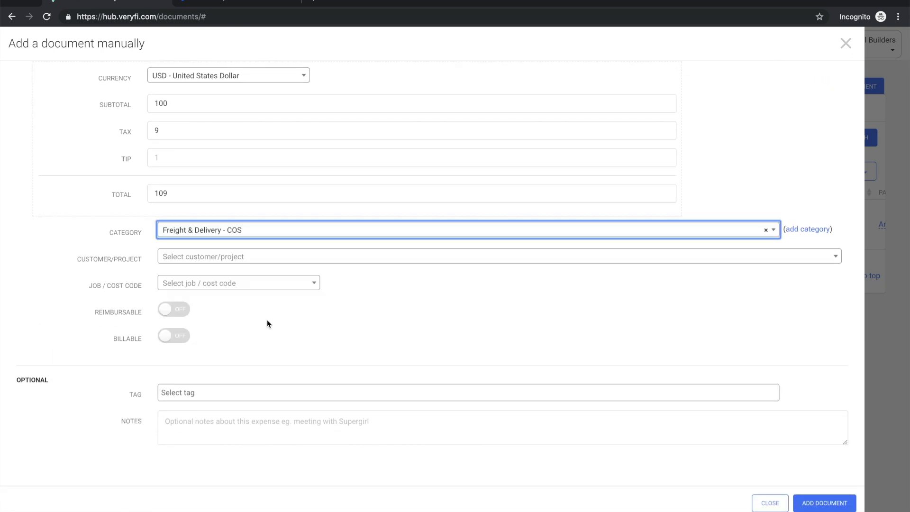
left_click(249, 258)
left_click(235, 327)
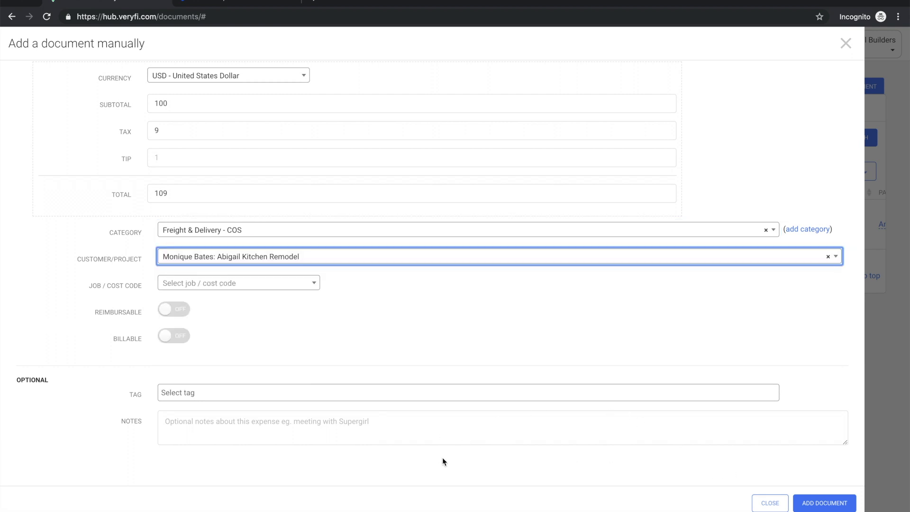
left_click(453, 463)
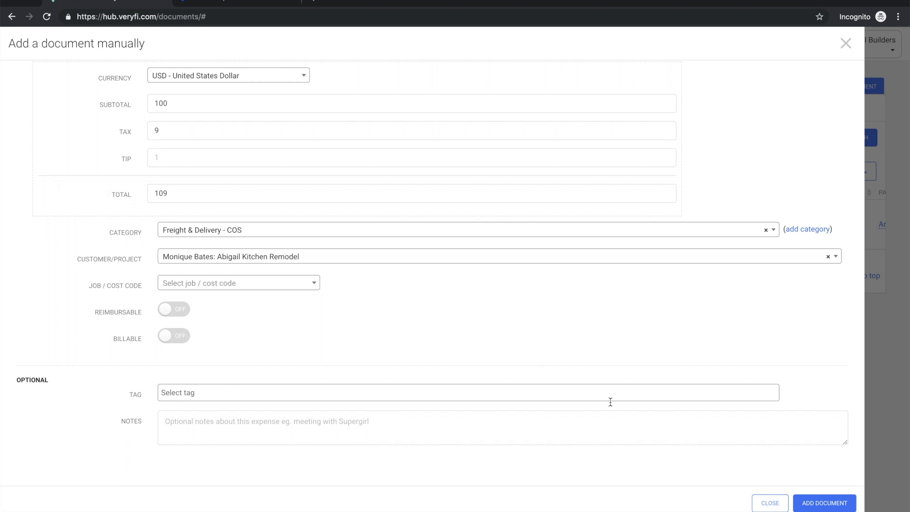
left_click(823, 506)
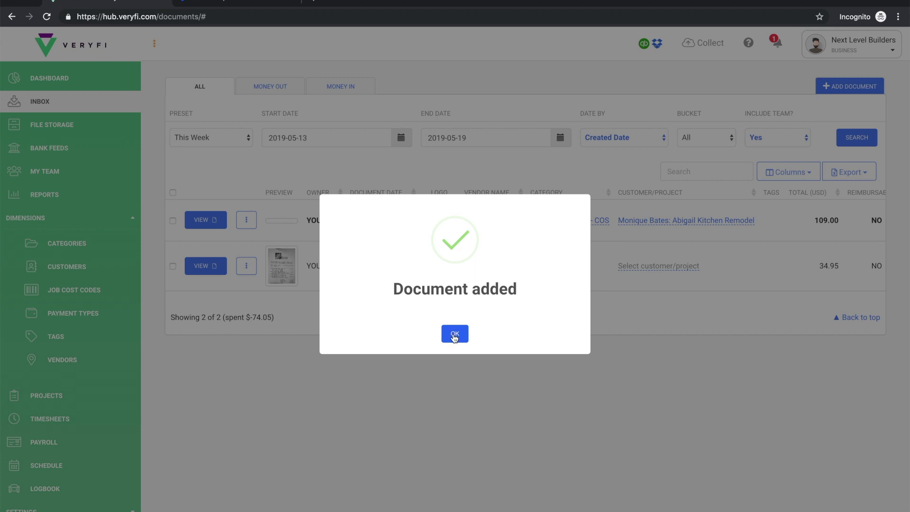
left_click(454, 336)
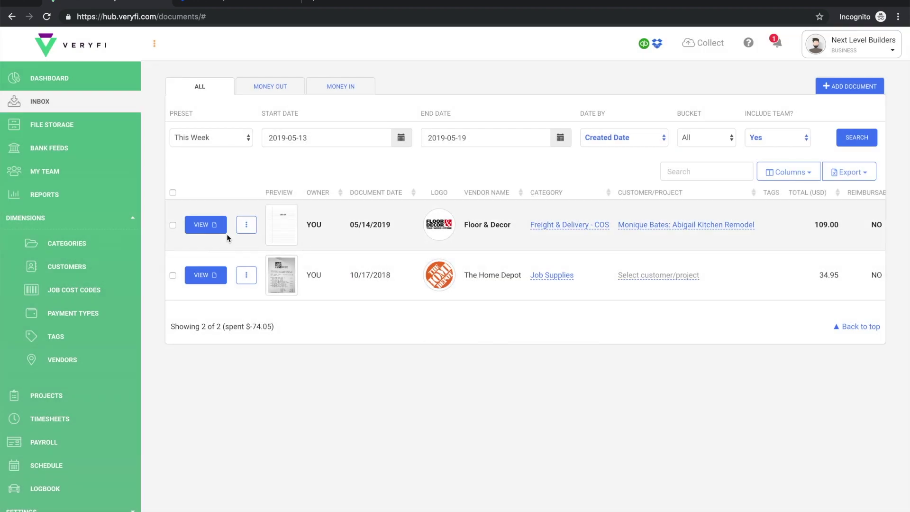
- Review the Floor & Decor expense's details, showing USD 109, and return to the inbox
left_click(200, 226)
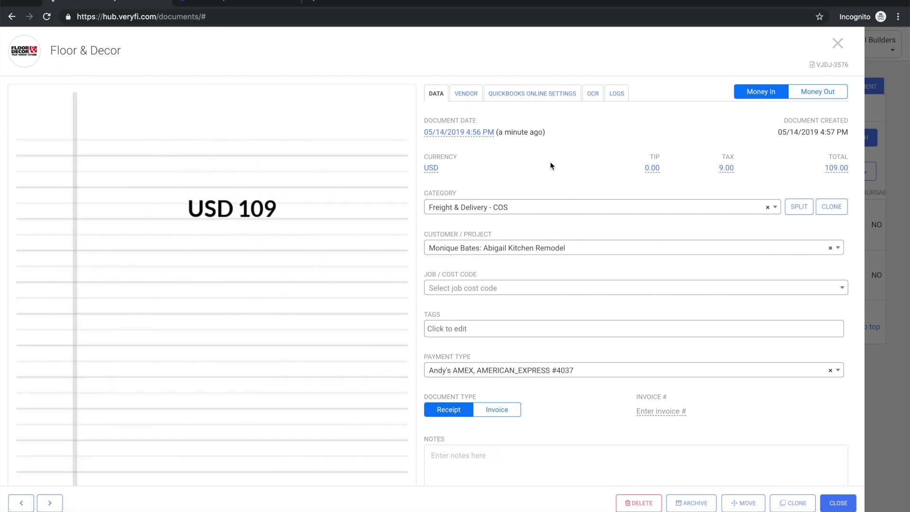
left_click(837, 46)
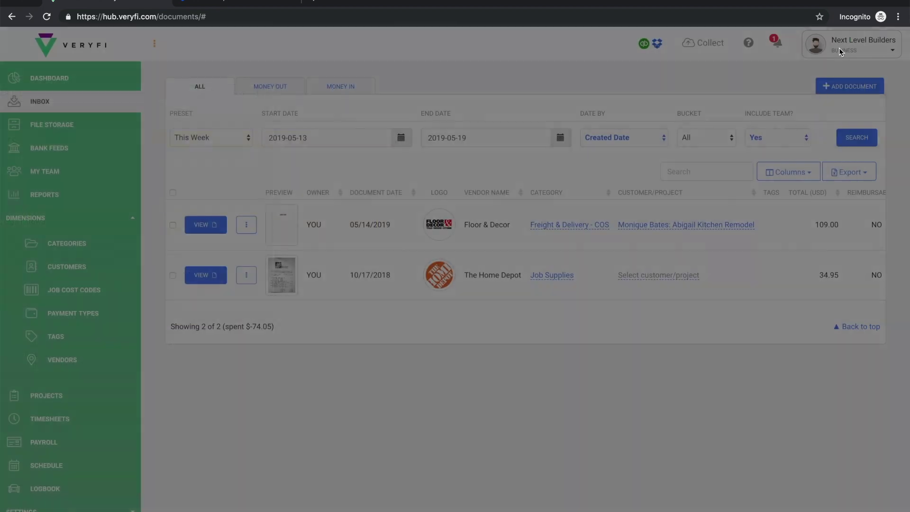
left_click(864, 87)
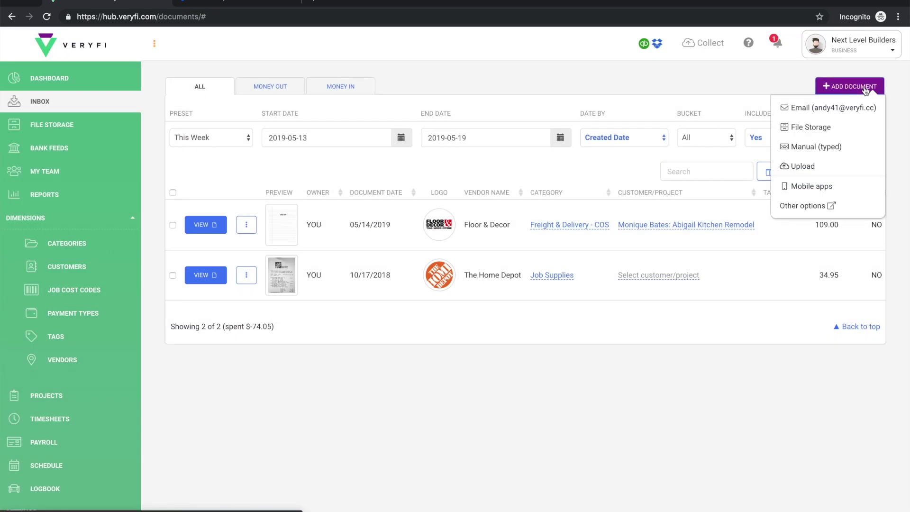
left_click(830, 108)
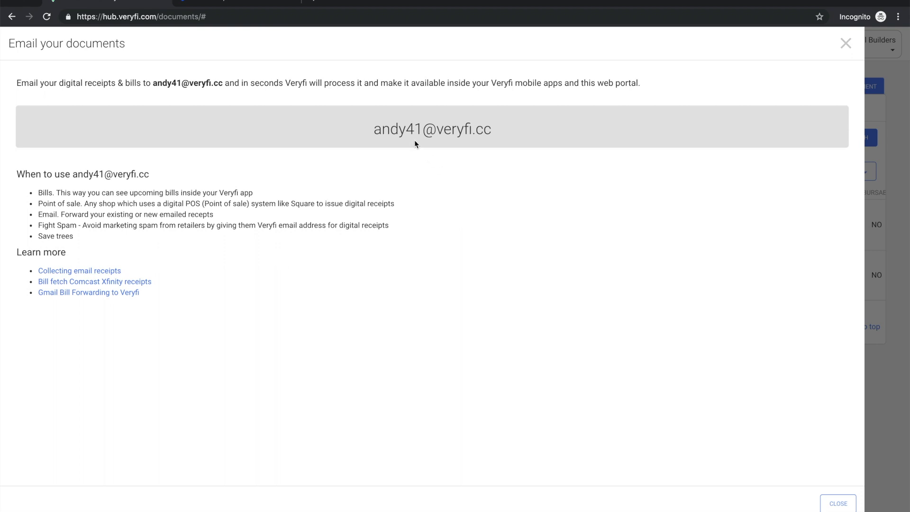
left_click_drag(374, 129, 490, 131)
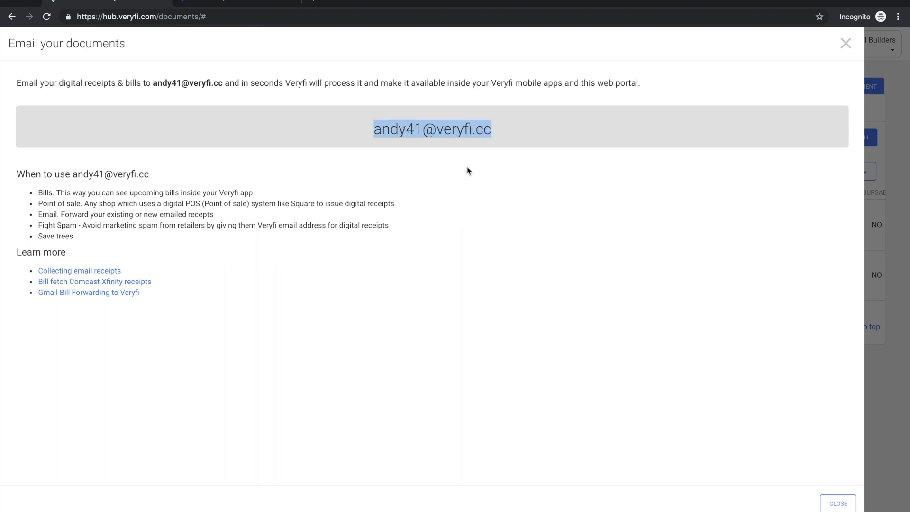
left_click(467, 171)
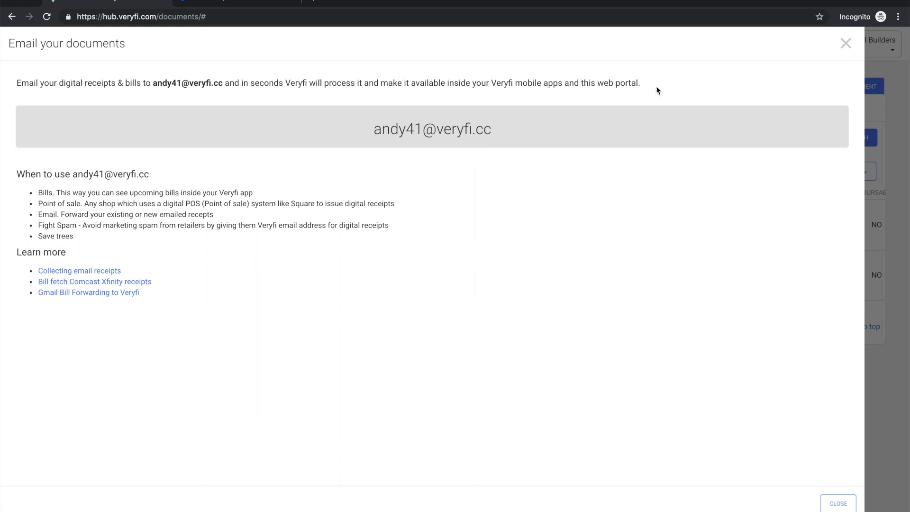
- Dismiss the e-mail instructions and the add options, then go to Connected Apps
left_click(845, 43)
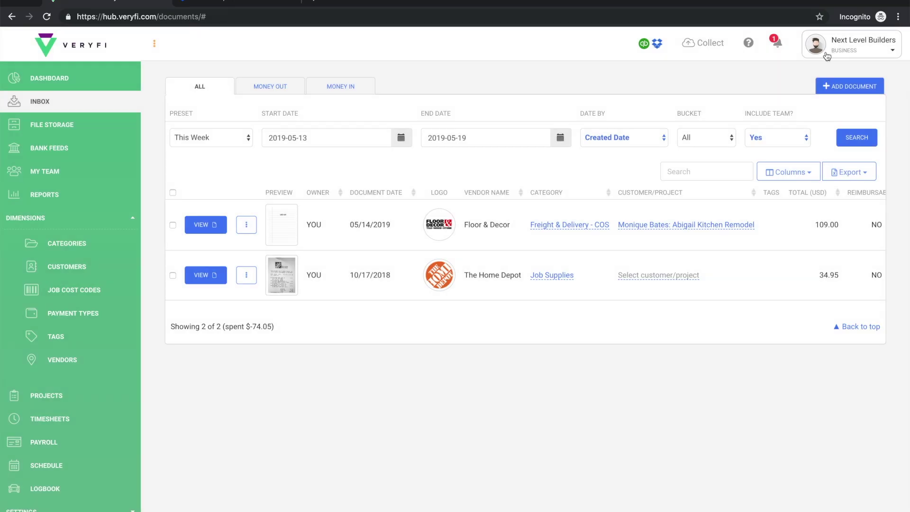
left_click(839, 87)
left_click(845, 93)
left_click(658, 47)
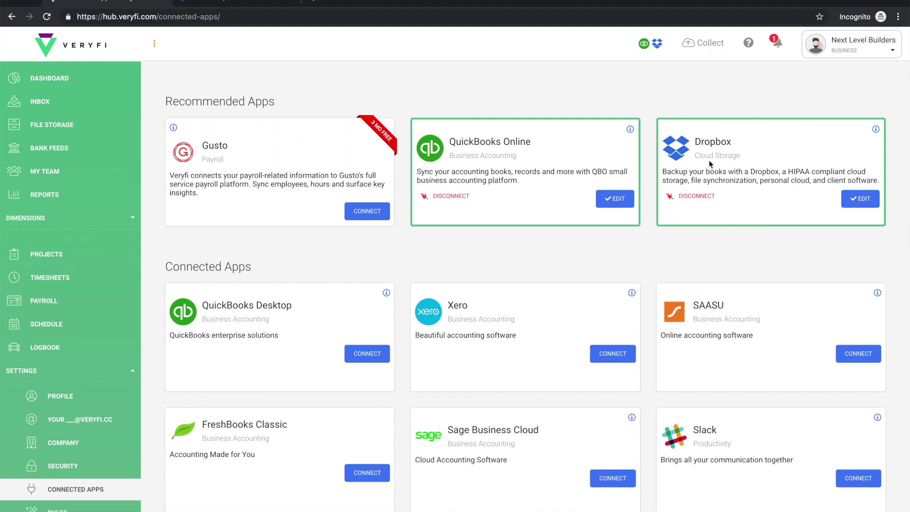
- Confirm Dropbox and QuickBooks Online are connected, then switch to the Dropbox files tab
scroll(709, 164, "down", 4)
scroll(710, 165, "down", 4)
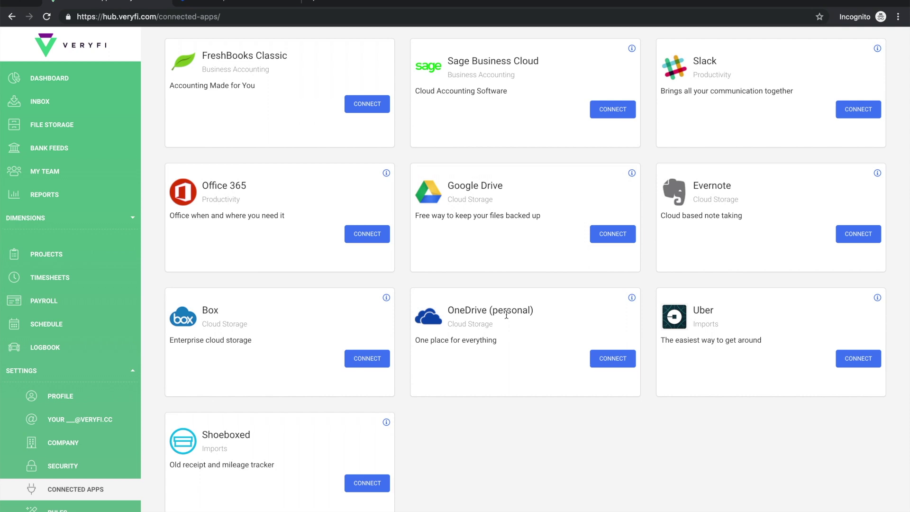
scroll(507, 315, "up", 1)
scroll(507, 315, "up", 7)
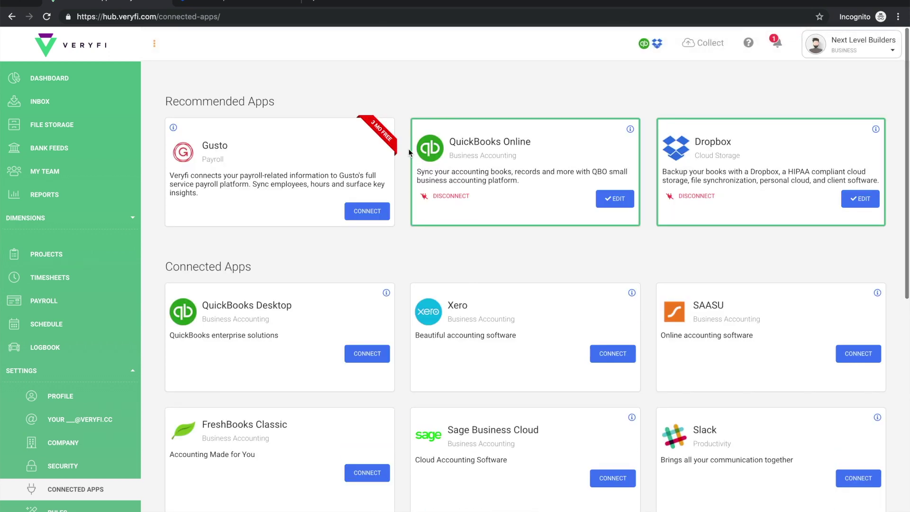
left_click(237, 4)
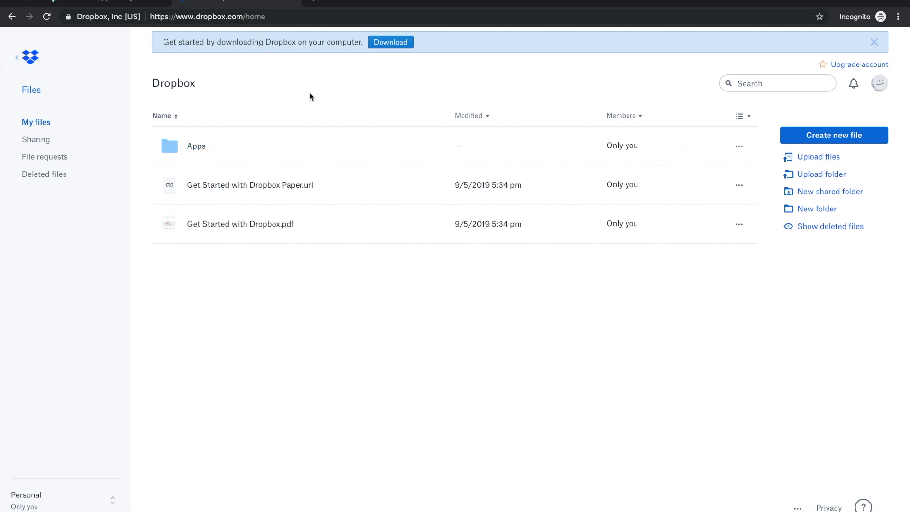
- Open Dropbox's Apps › Veryfi Documents › Upload folder, then return to Veryfi's upload drop area
left_click(195, 153)
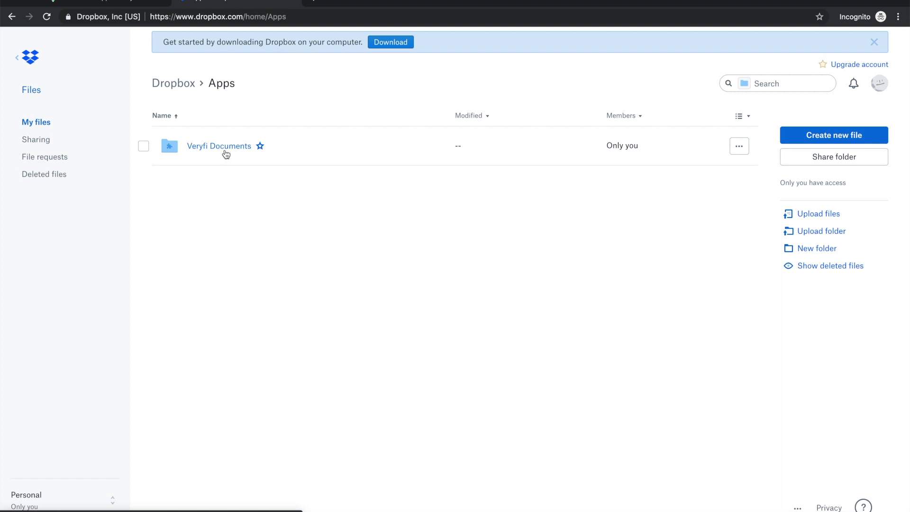
left_click(226, 154)
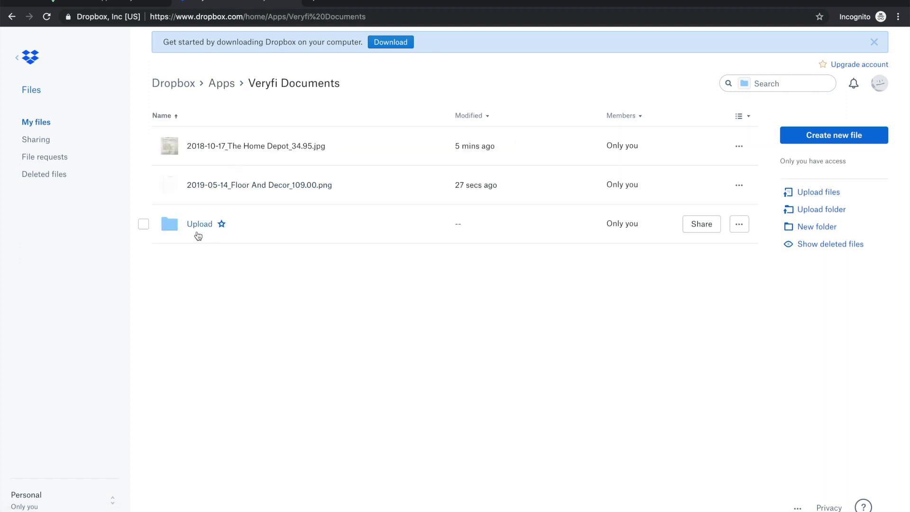
left_click(196, 226)
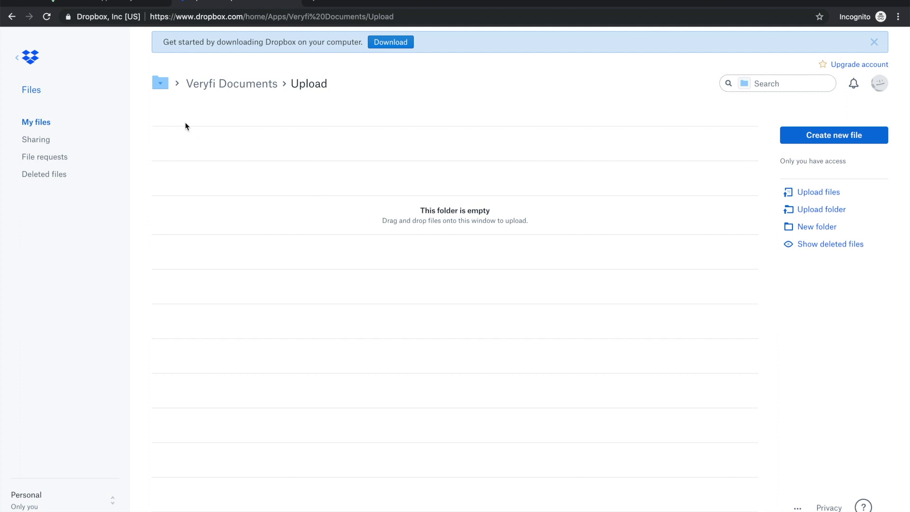
left_click(121, 3)
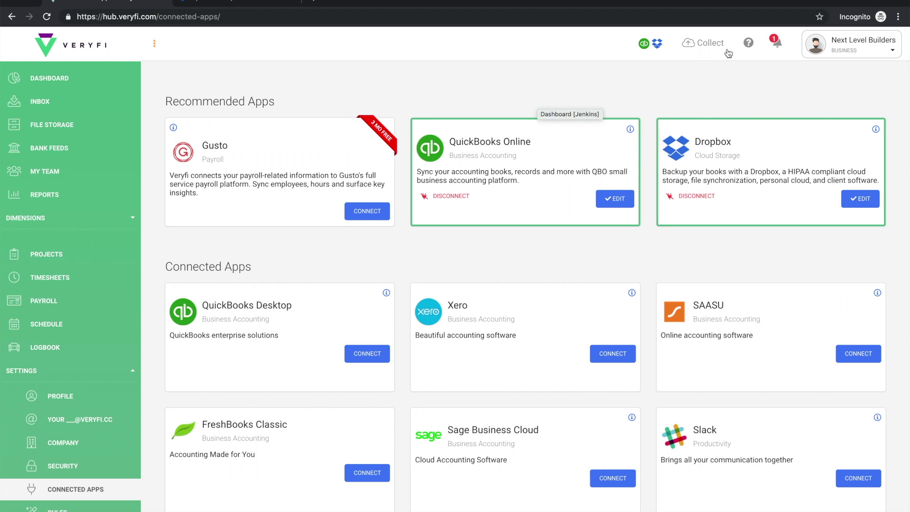
left_click(703, 47)
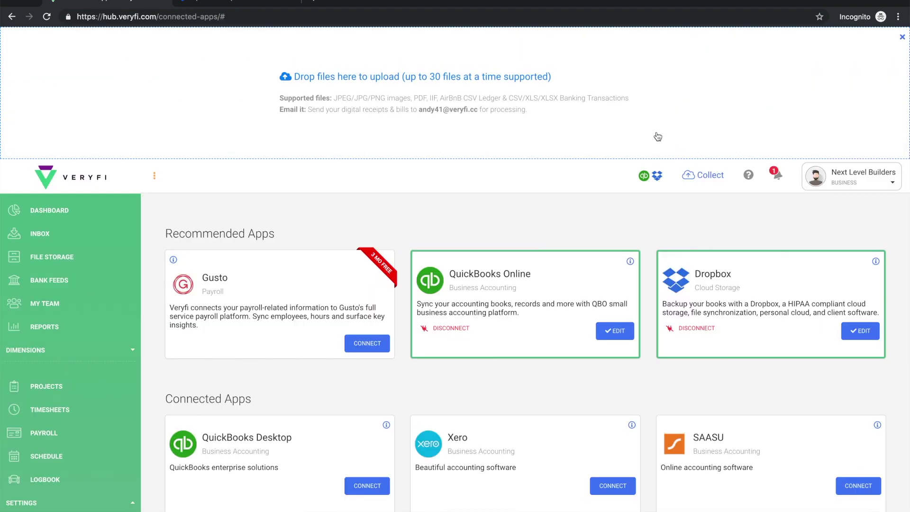